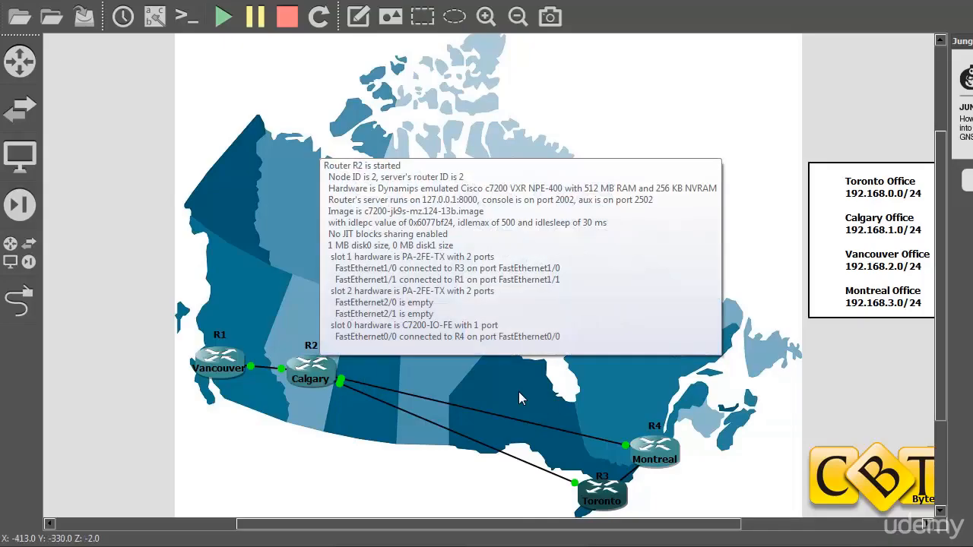
# Open a console to router R3 (toronto), log in with its password, and list user-mode commands with ?
pyautogui.moveTo(604, 494)
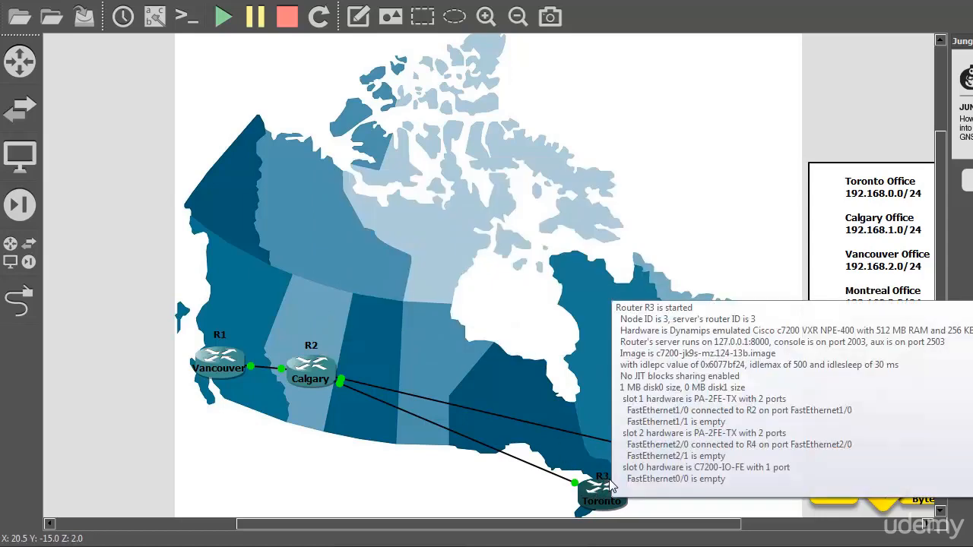
pyautogui.rightClick(599, 483)
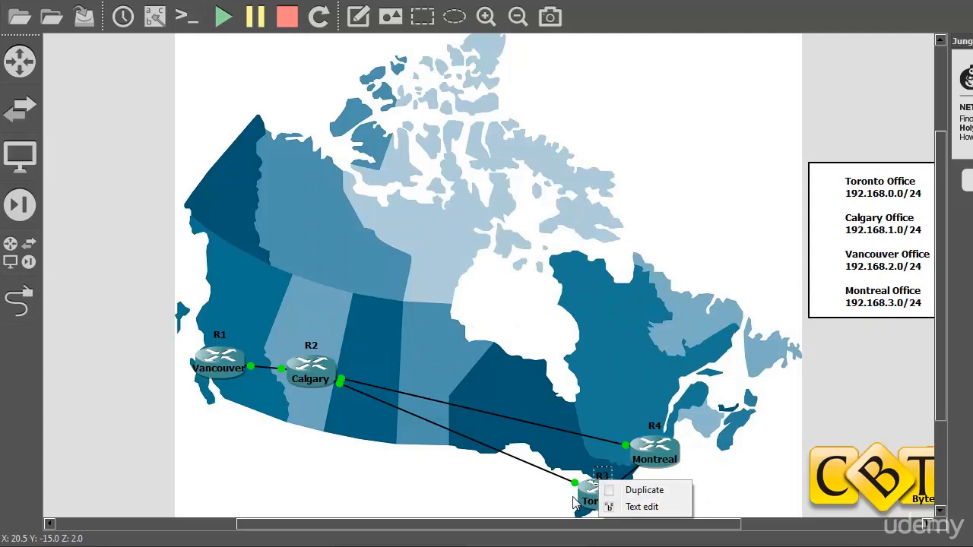
pyautogui.click(590, 493)
pyautogui.rightClick(590, 493)
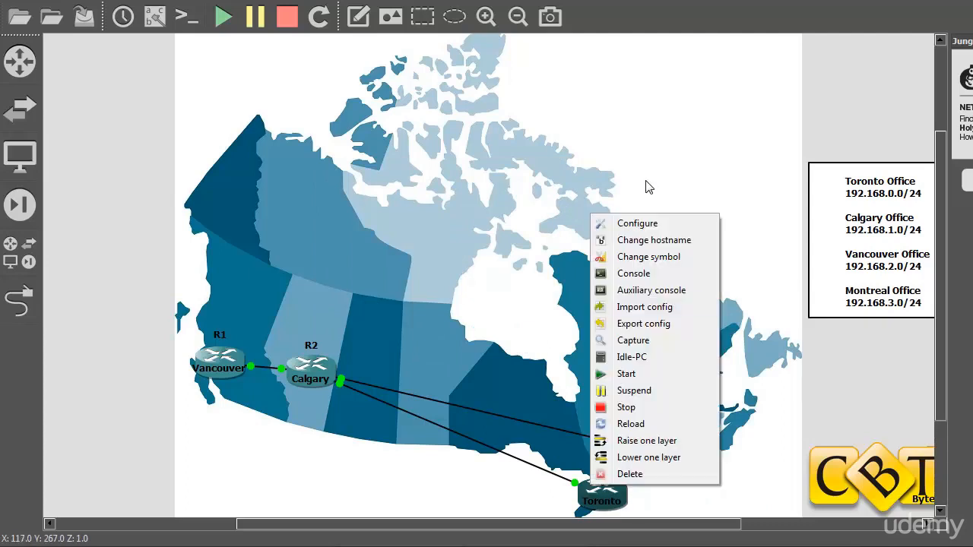
pyautogui.click(614, 275)
pyautogui.press('Return')
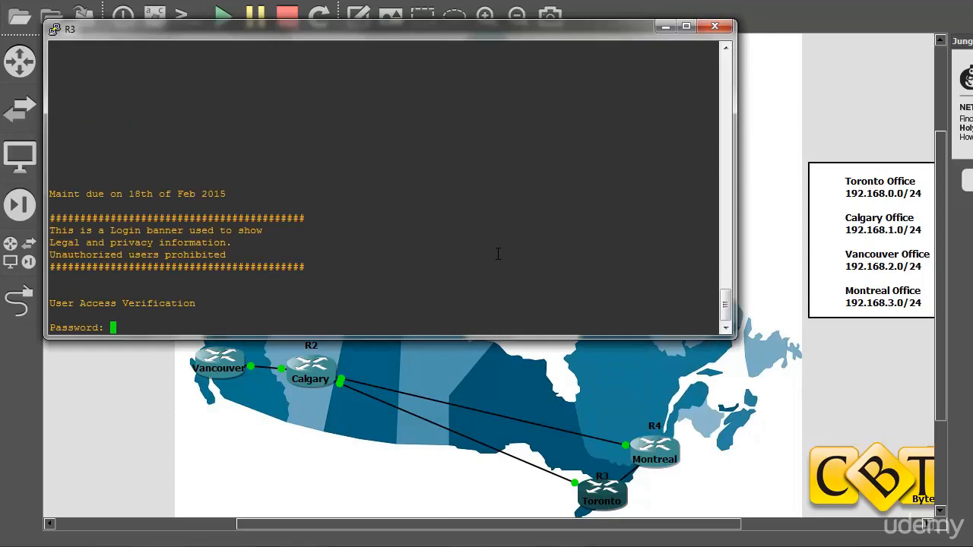
pyautogui.press('Return')
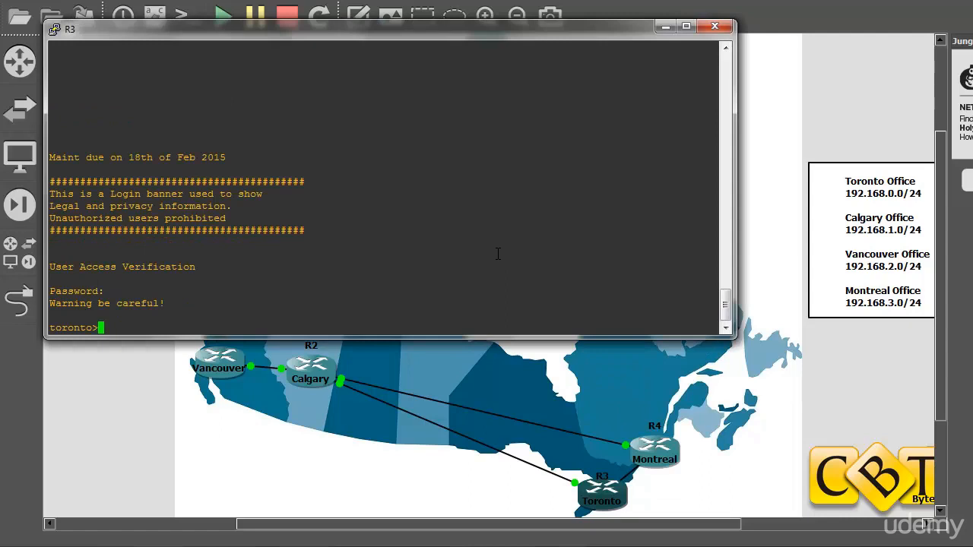
pyautogui.write('?')
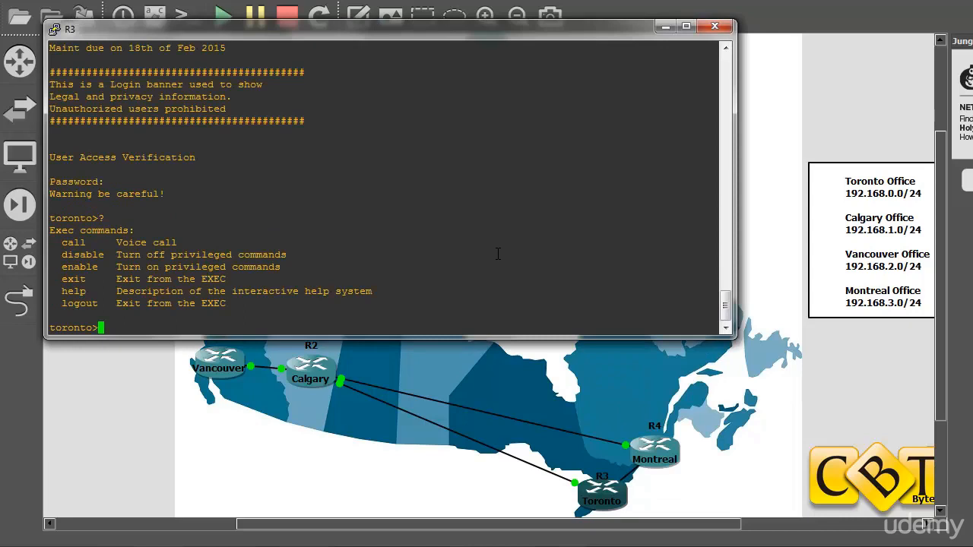
pyautogui.write('en')
# Enter privileged EXEC mode with enable and its password, then page through the ? command list.
pyautogui.press('Tab')
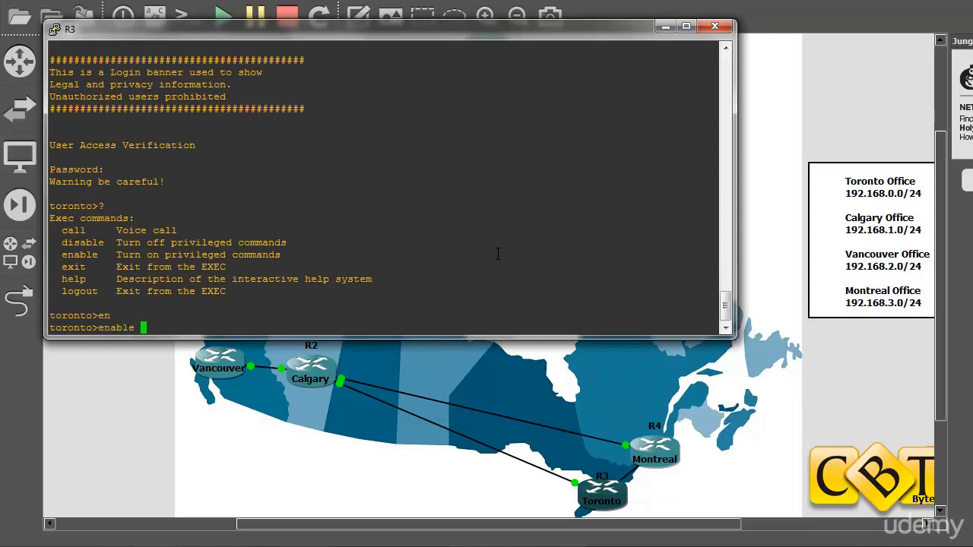
pyautogui.press('Return')
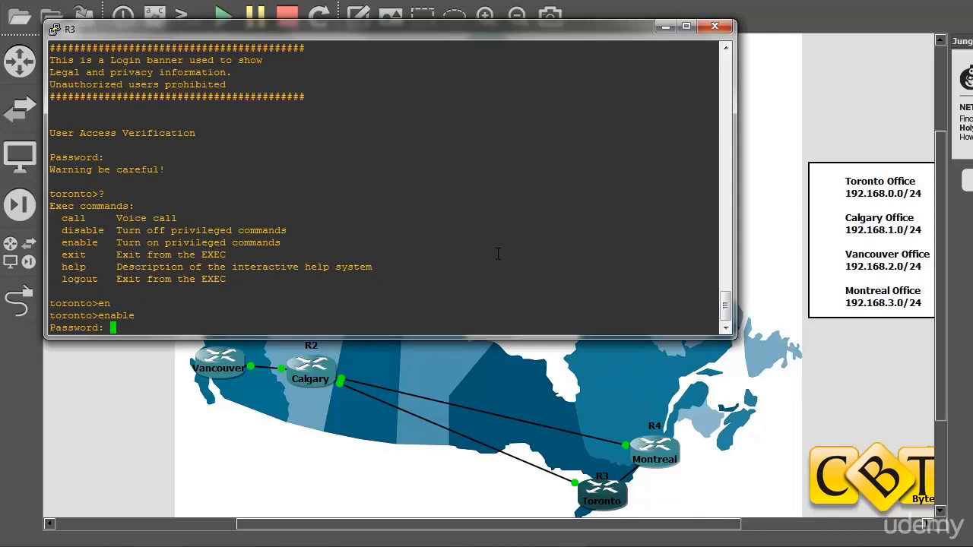
pyautogui.press('Return')
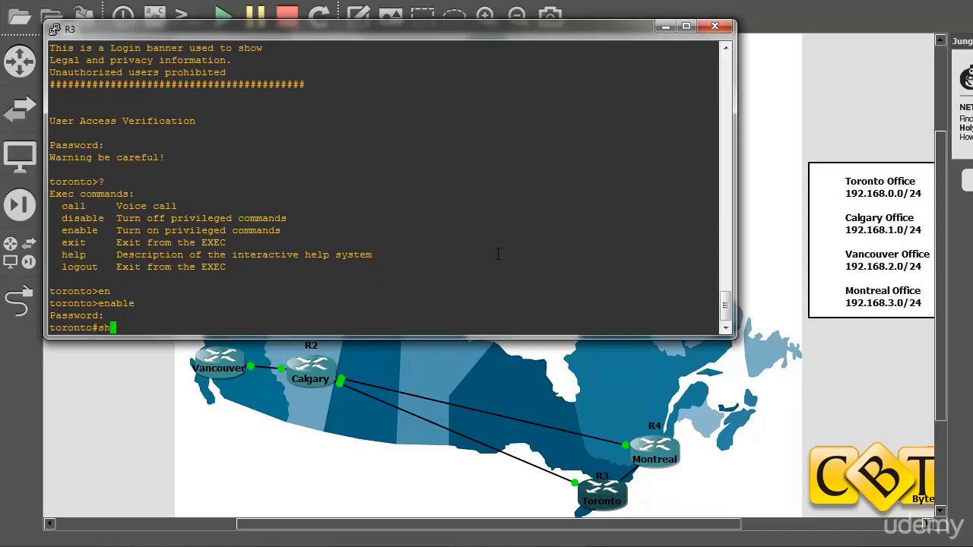
pyautogui.write('?')
pyautogui.press('space')
pyautogui.press('space')
pyautogui.press('space')
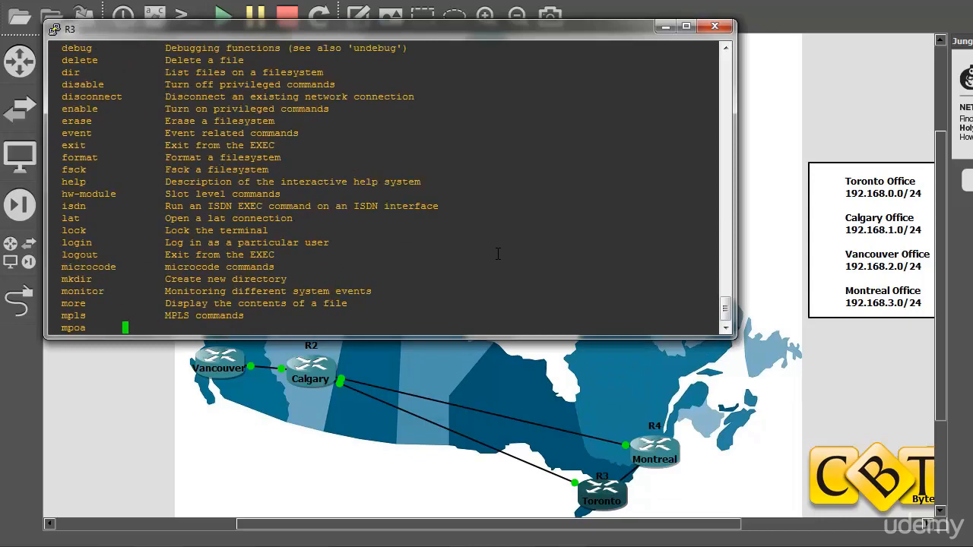
# Switch the toronto router into global configuration mode with conf t.
pyautogui.press('BackSpace')
pyautogui.press('BackSpace')
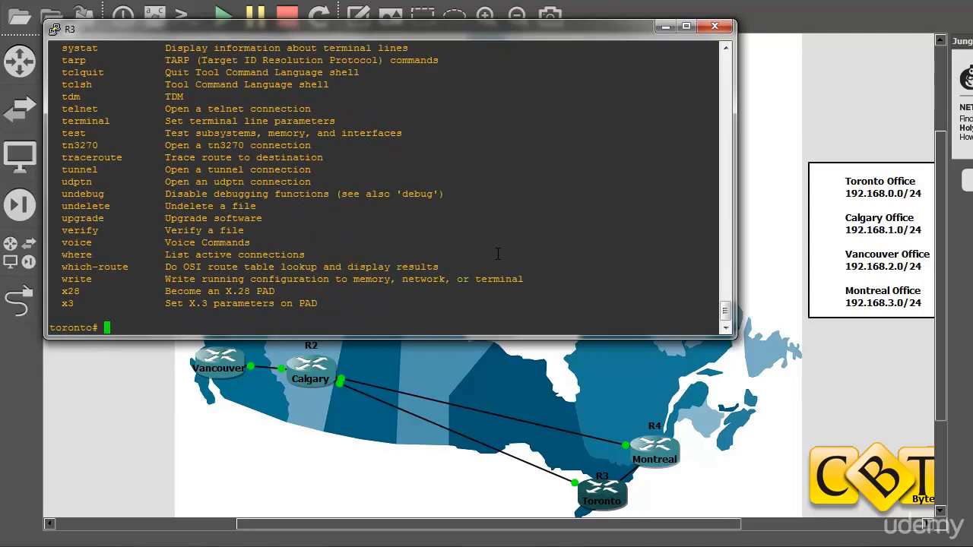
pyautogui.press('BackSpace')
pyautogui.write('conf t')
pyautogui.press('Return')
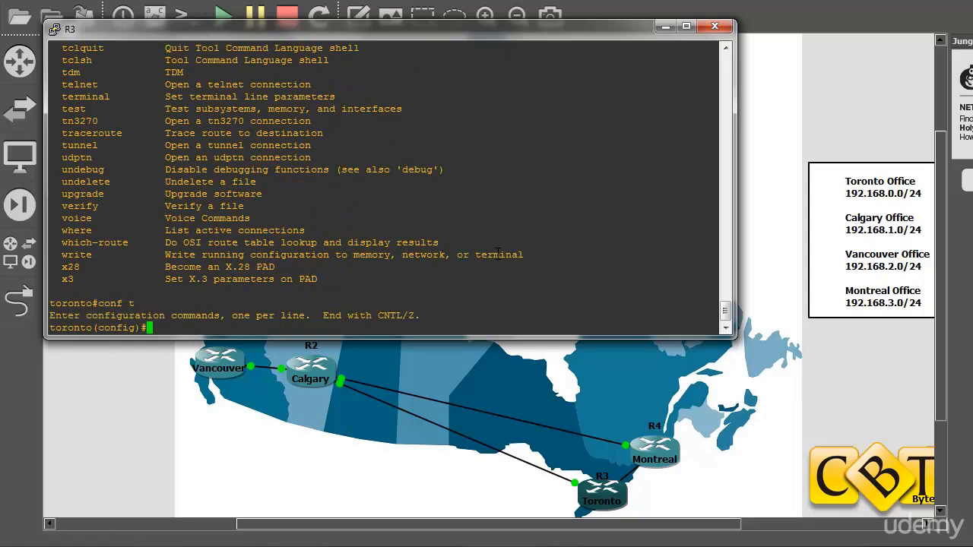
# Review the enable and enable password help options, then discard the unencrypted enable password command.
pyautogui.write('ena')
pyautogui.press('Tab')
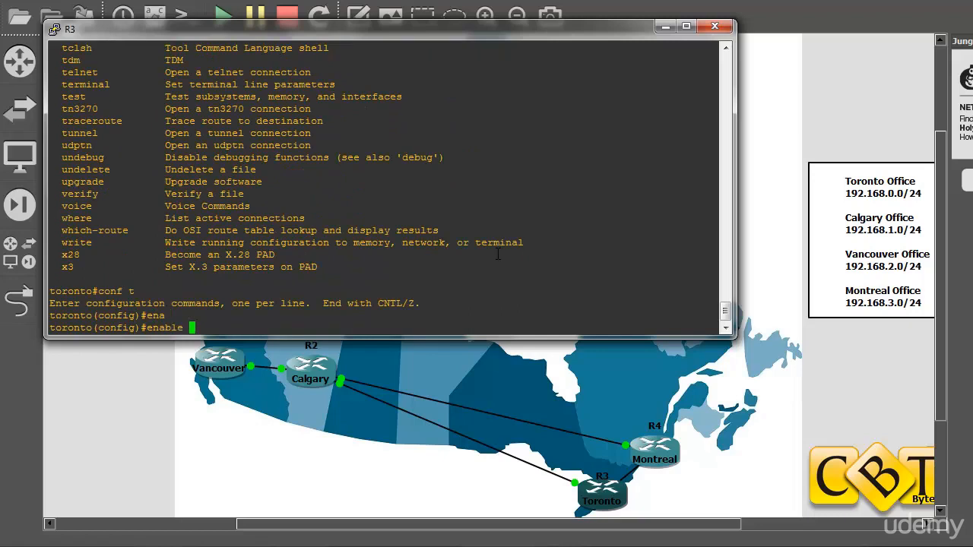
pyautogui.write('?')
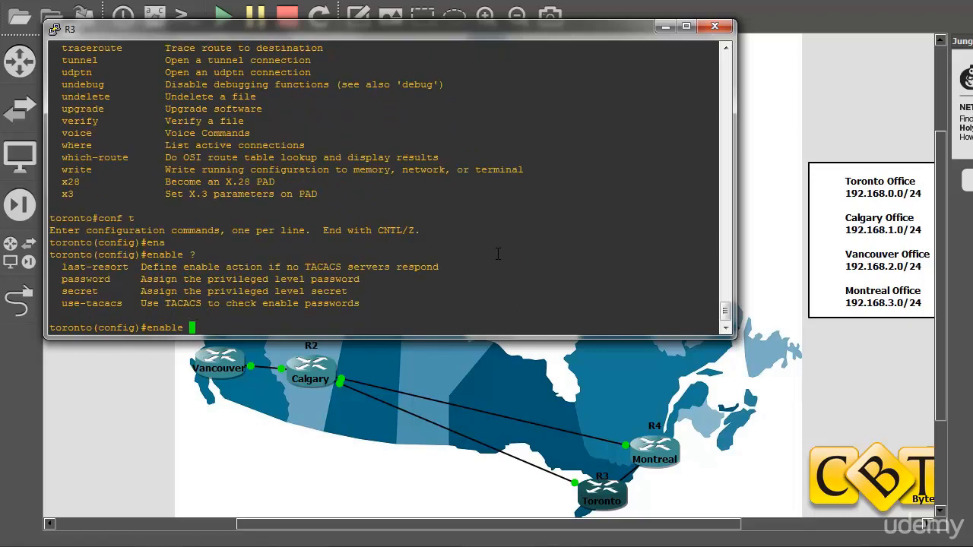
pyautogui.write('pass')
pyautogui.press('Tab')
pyautogui.write('?')
pyautogui.write('cisco')
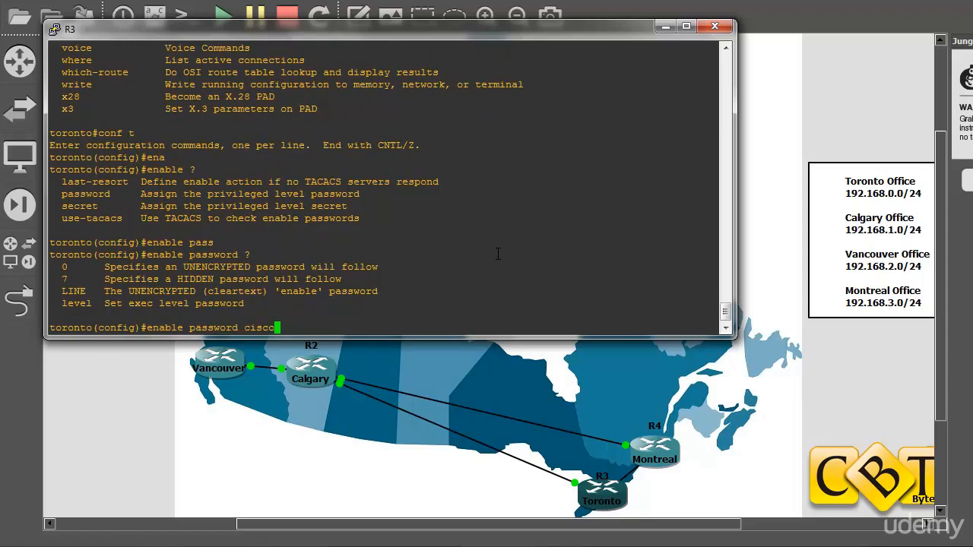
pyautogui.moveTo(79, 279); pyautogui.dragTo(63, 279)
pyautogui.click(287, 262)
pyautogui.press('BackSpace')
pyautogui.press('BackSpace')
pyautogui.press('BackSpace')
pyautogui.press('BackSpace')
pyautogui.press('BackSpace')
pyautogui.press('BackSpace')
pyautogui.press('BackSpace')
pyautogui.press('BackSpace')
pyautogui.press('BackSpace')
pyautogui.press('BackSpace')
pyautogui.press('BackSpace')
pyautogui.press('BackSpace')
pyautogui.press('BackSpace')
pyautogui.press('BackSpace')
# List the options available for enable secret.
pyautogui.write('se')
pyautogui.press('Tab')
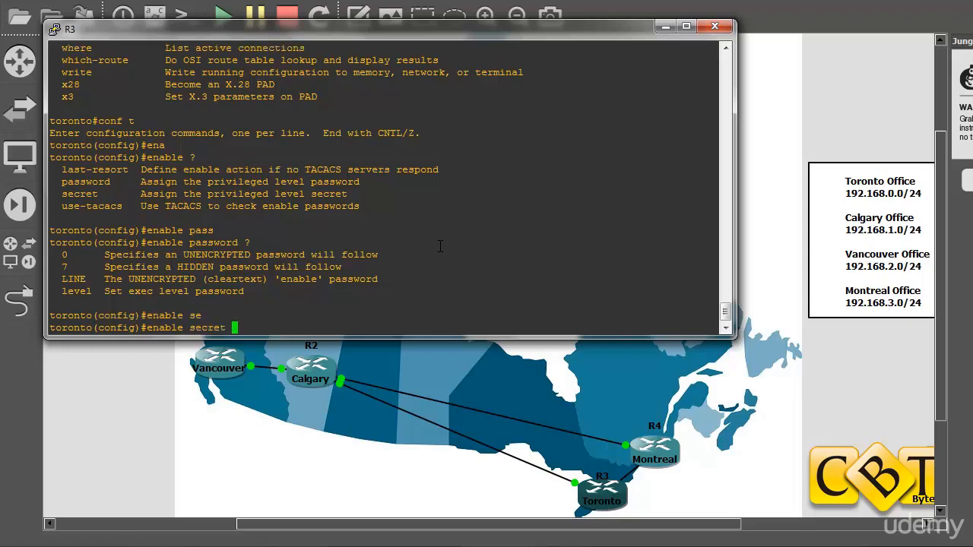
pyautogui.write('?')
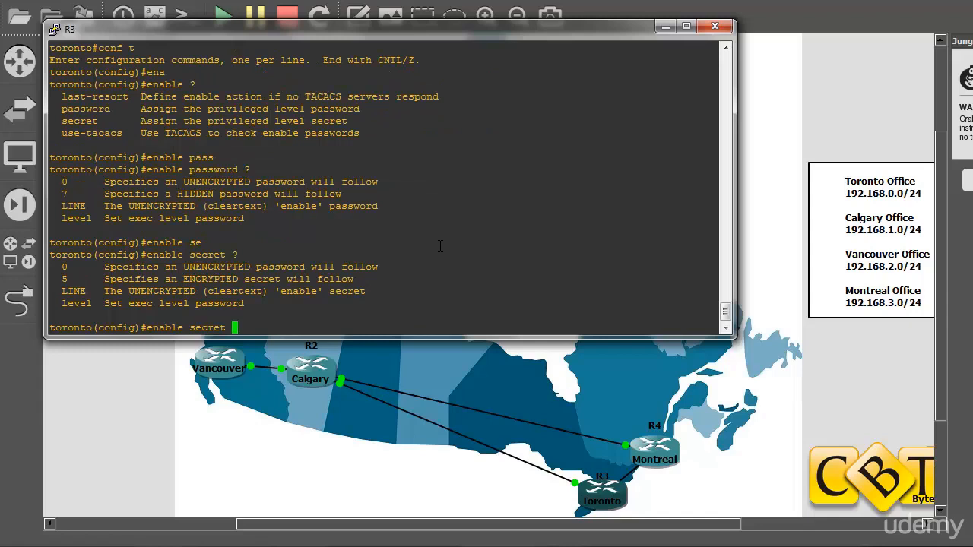
# Set the enable secret to the chosen password and exit configuration mode.
pyautogui.write('cisco')
pyautogui.press('Return')
pyautogui.write('exit')
pyautogui.press('Return')
# Display the running config from the enable line with show run | begin enable.
pyautogui.write('show ')
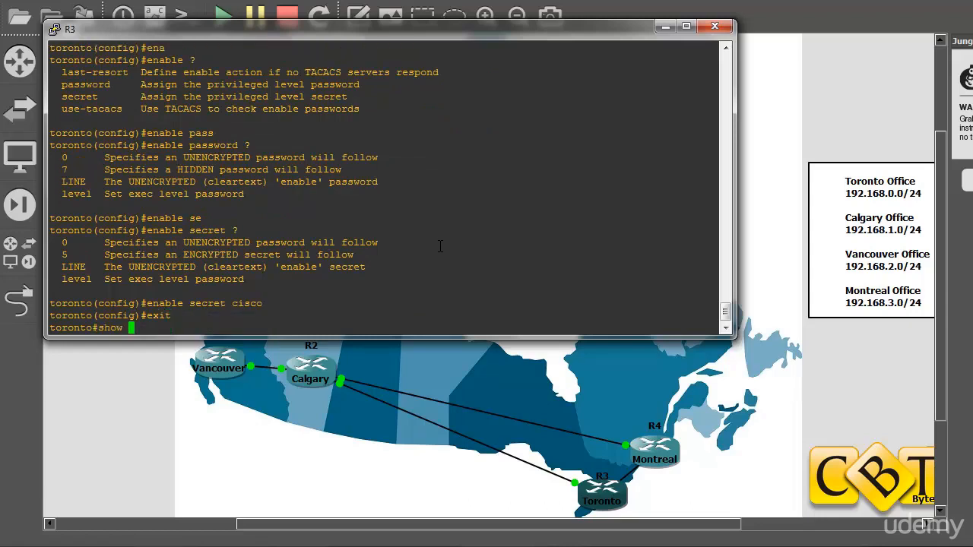
pyautogui.write('run |')
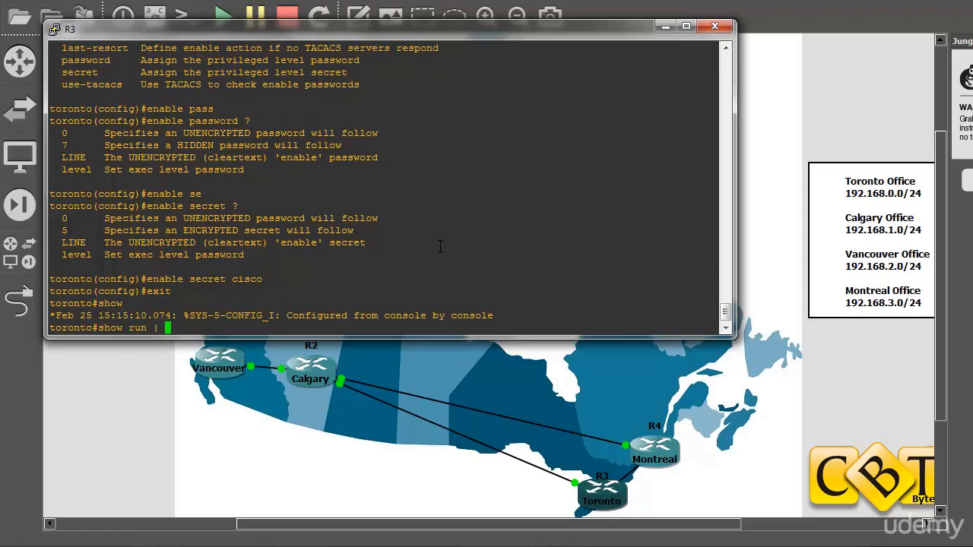
pyautogui.write('enable')
pyautogui.press('Return')
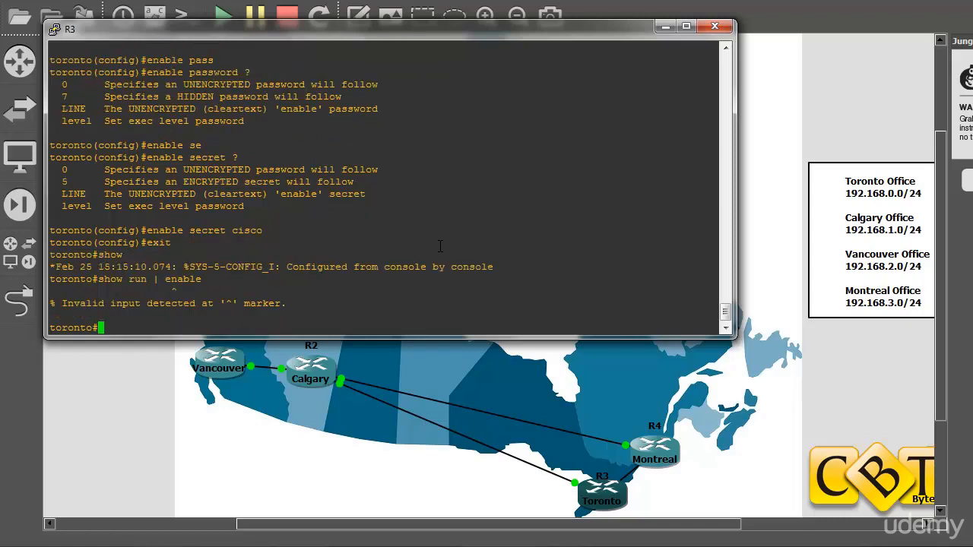
pyautogui.press('Up')
pyautogui.press('Left')
pyautogui.press('Left')
pyautogui.press('Left')
pyautogui.press('Left')
pyautogui.press('Left')
pyautogui.press('Left')
pyautogui.write('begin')
pyautogui.press('Return')
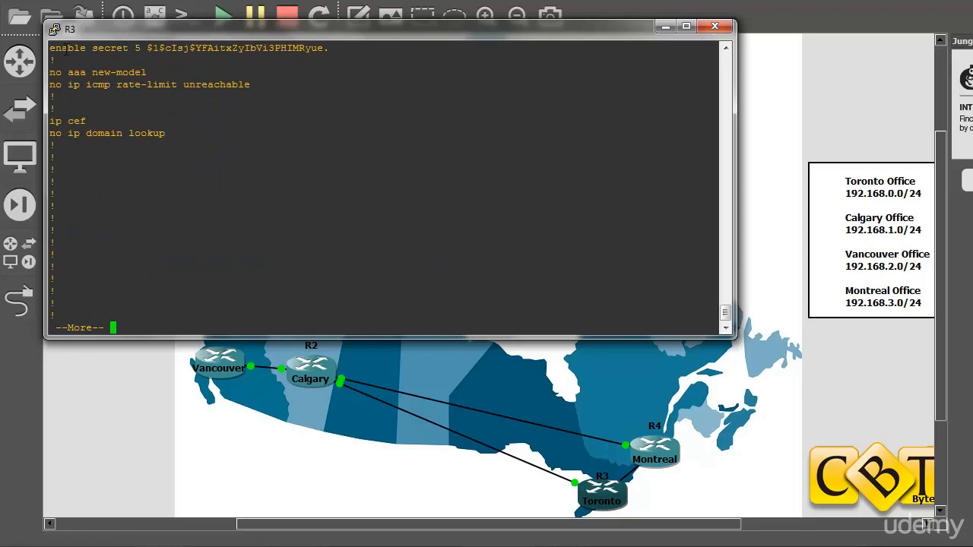
# Check the enable secret line shows type 5 and an encrypted hash, then stop the paged output.
pyautogui.moveTo(135, 48); pyautogui.dragTo(143, 49)
pyautogui.click(278, 63)
pyautogui.moveTo(341, 49); pyautogui.dragTo(153, 48)
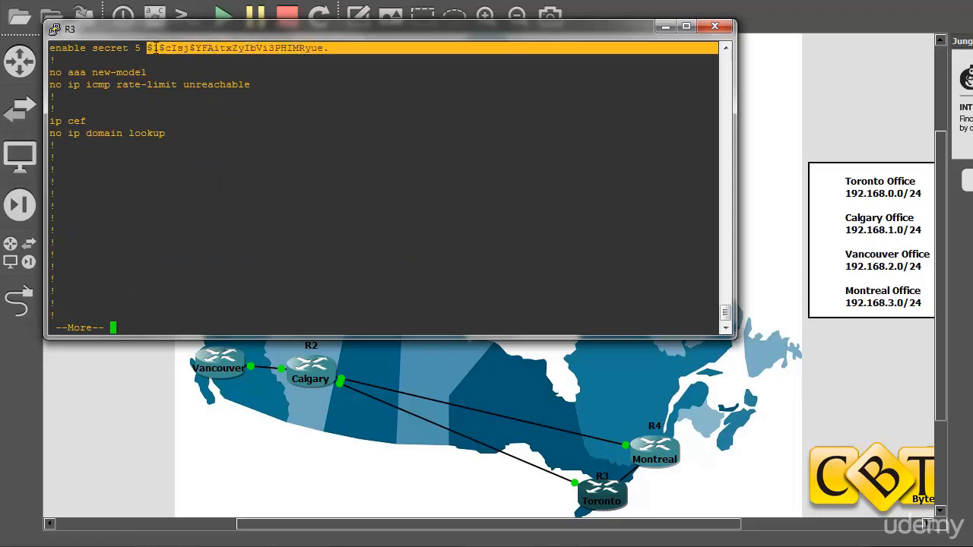
pyautogui.click(154, 48)
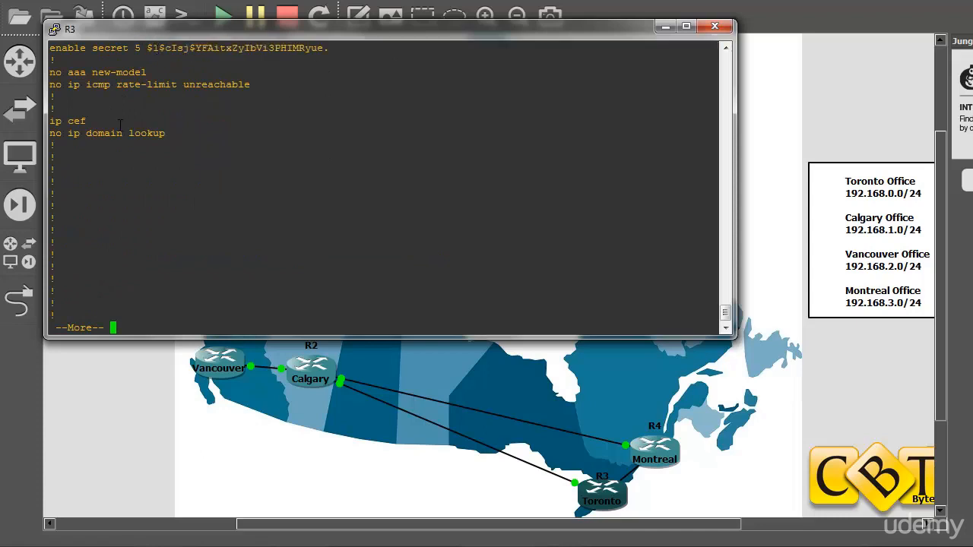
pyautogui.press('q')
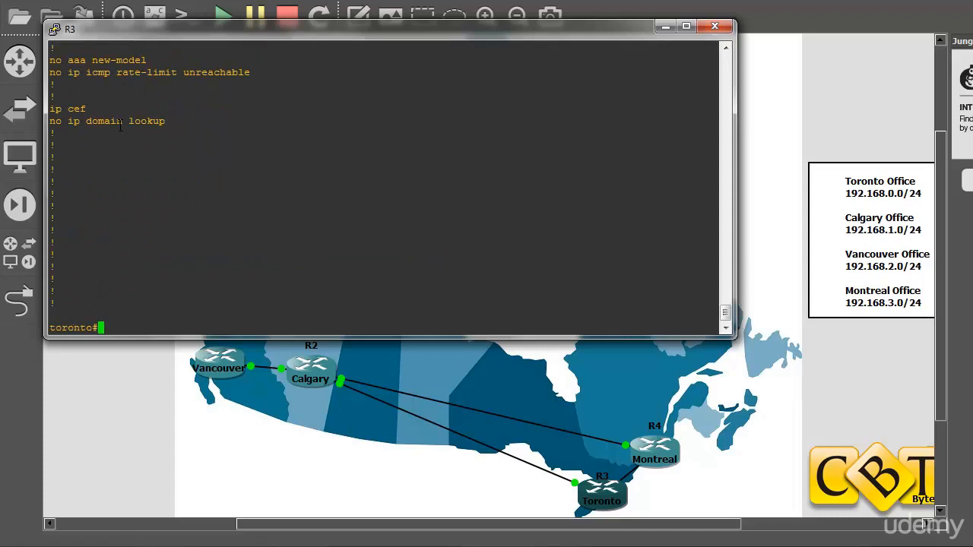
# Scroll back through the console output and log out of the toronto router with exit.
pyautogui.scroll(4, 159, 118)
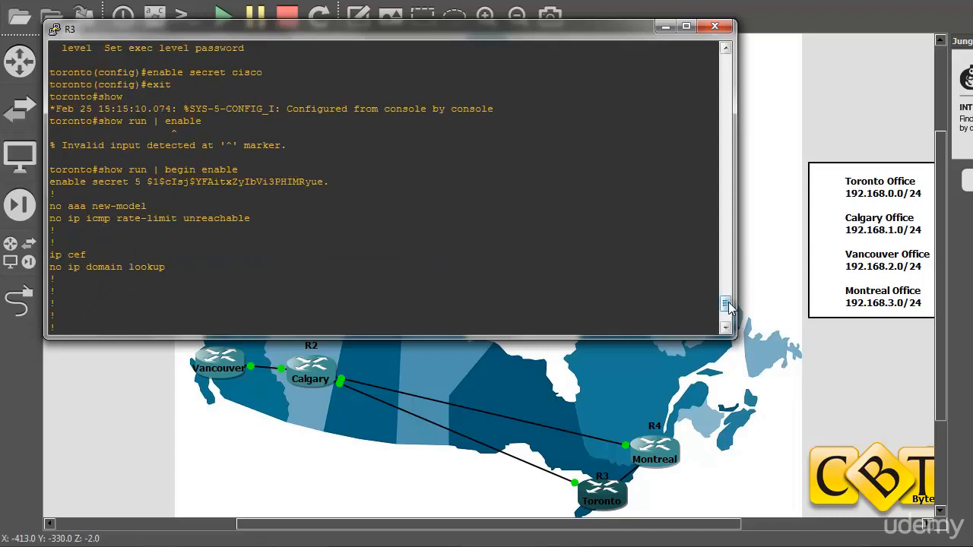
pyautogui.moveTo(726, 305); pyautogui.dragTo(728, 316)
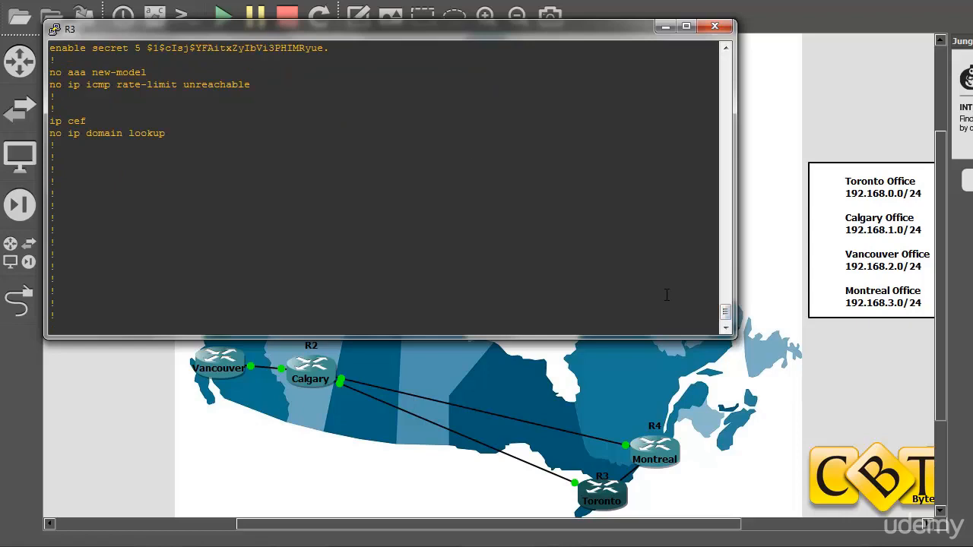
pyautogui.moveTo(725, 308); pyautogui.dragTo(725, 311)
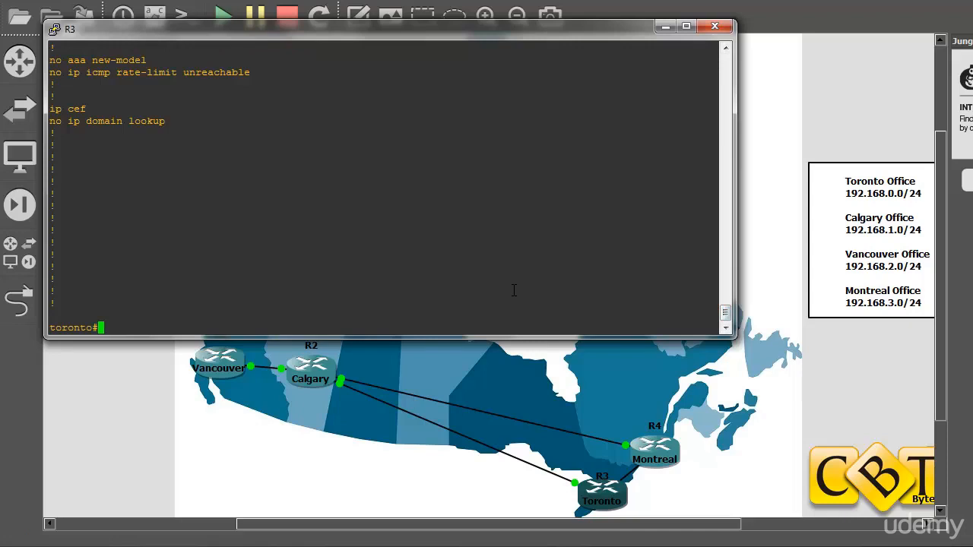
pyautogui.write('exit')
pyautogui.press('Return')
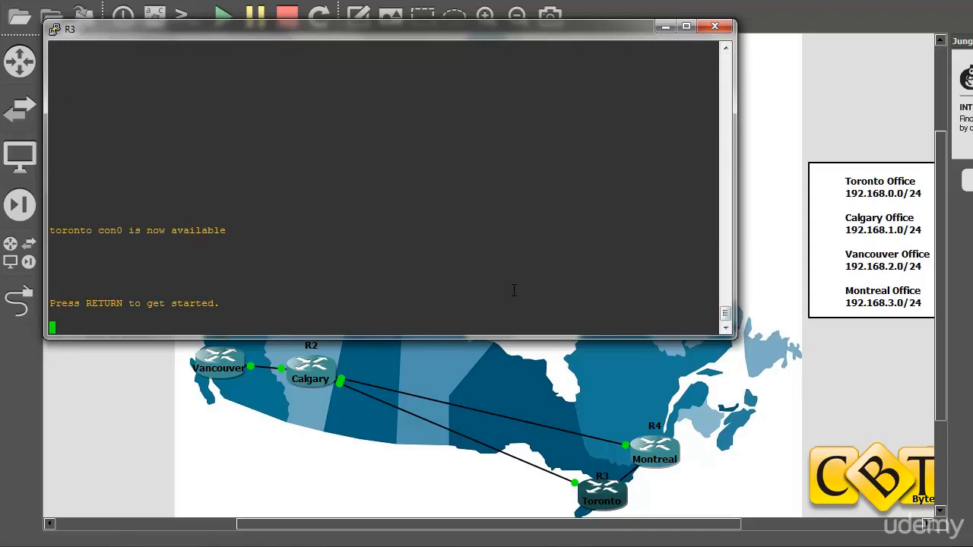